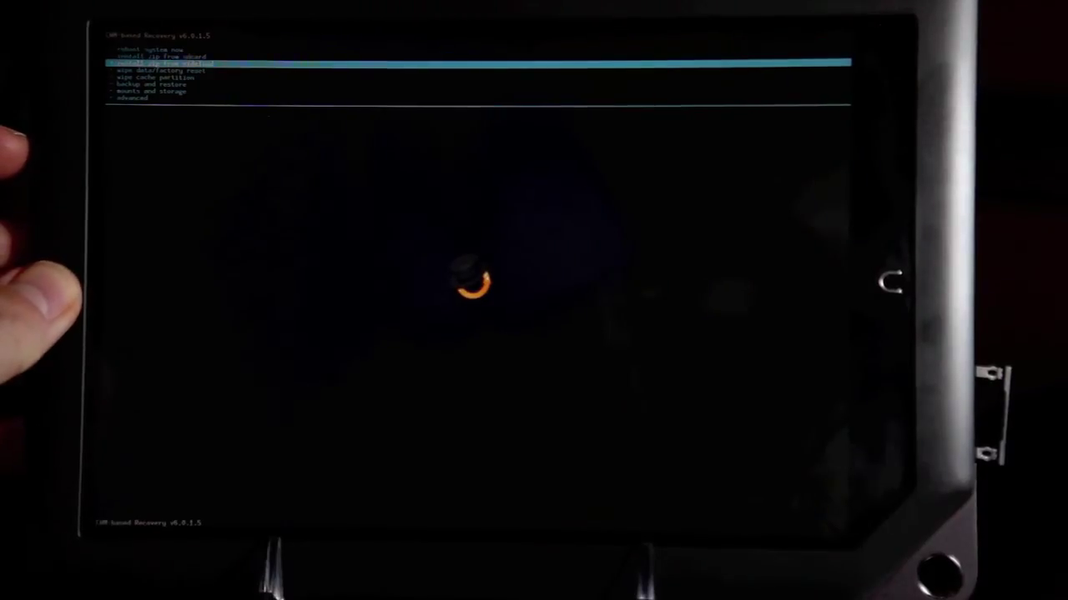
pyautogui.press('Down')
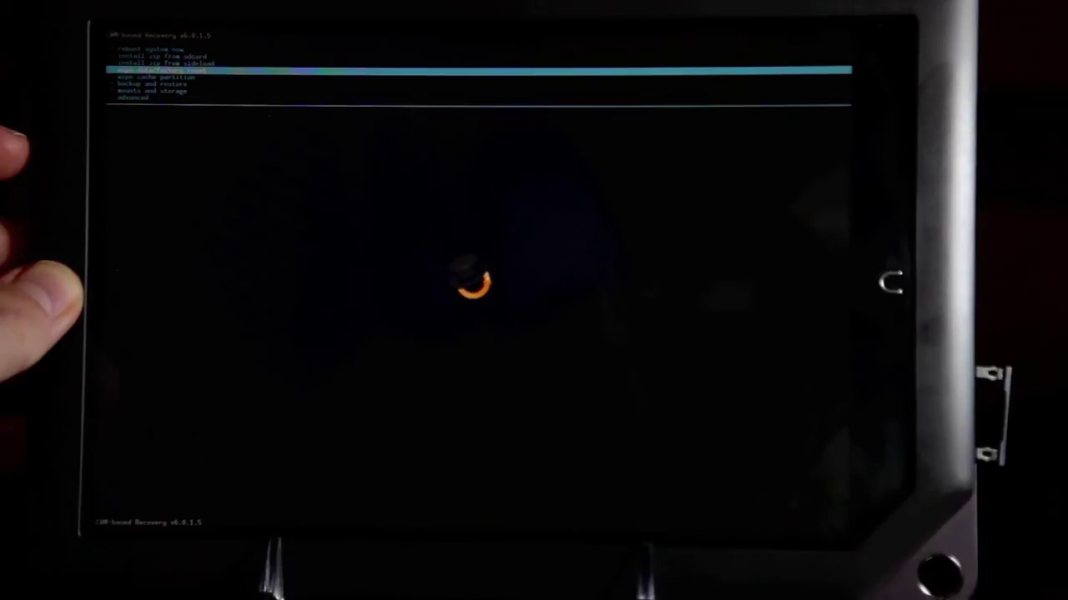
# - Move down to wipe cache partition, then up two entries toward reboot system now
pyautogui.press('Down')
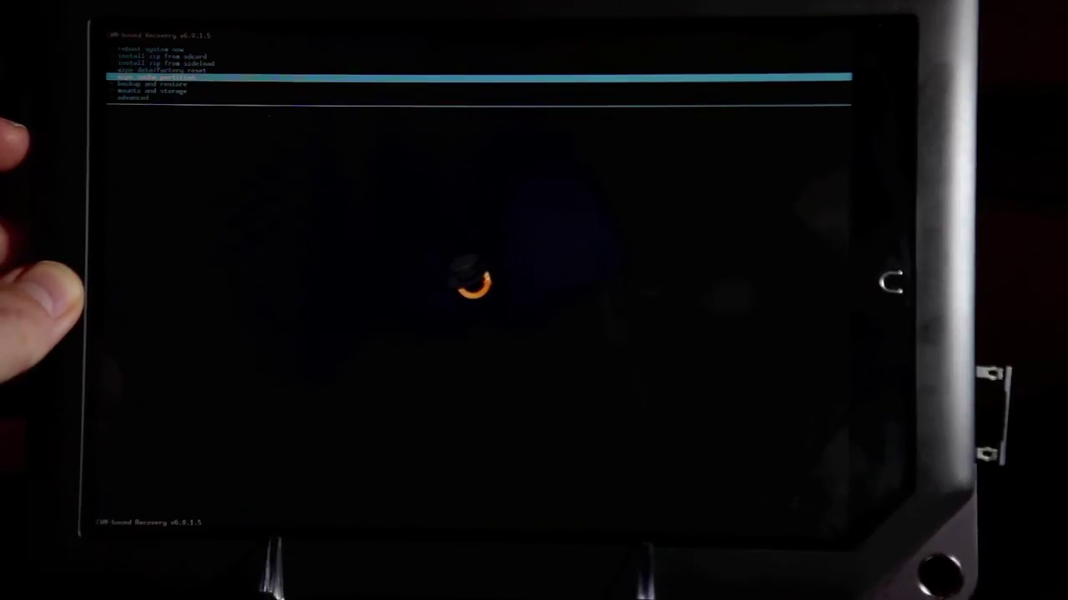
pyautogui.press('Up')
pyautogui.press('Up')
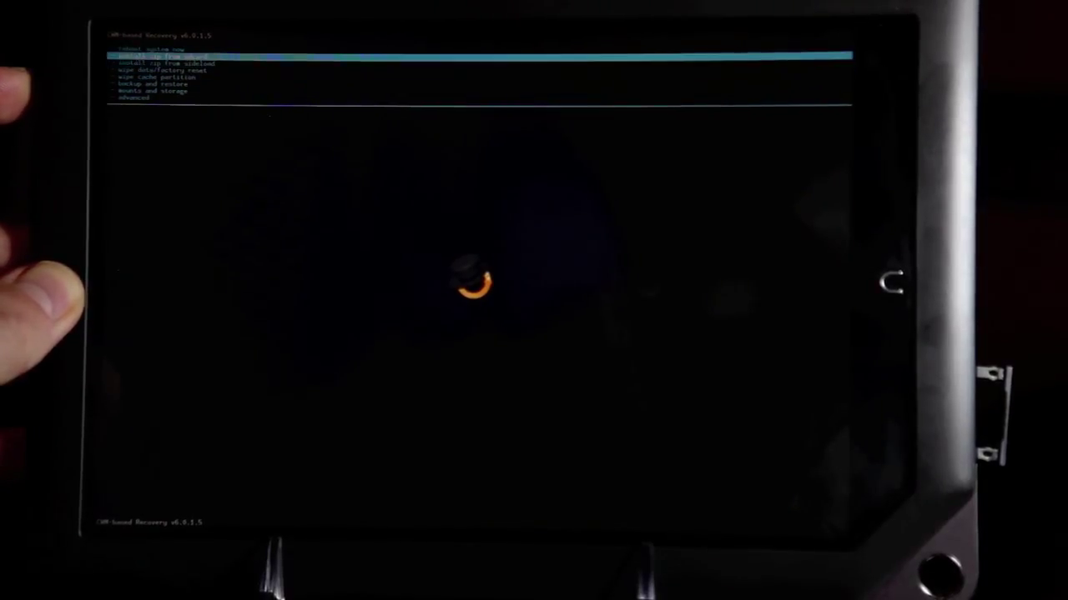
pyautogui.press('Up')
pyautogui.press('Up')
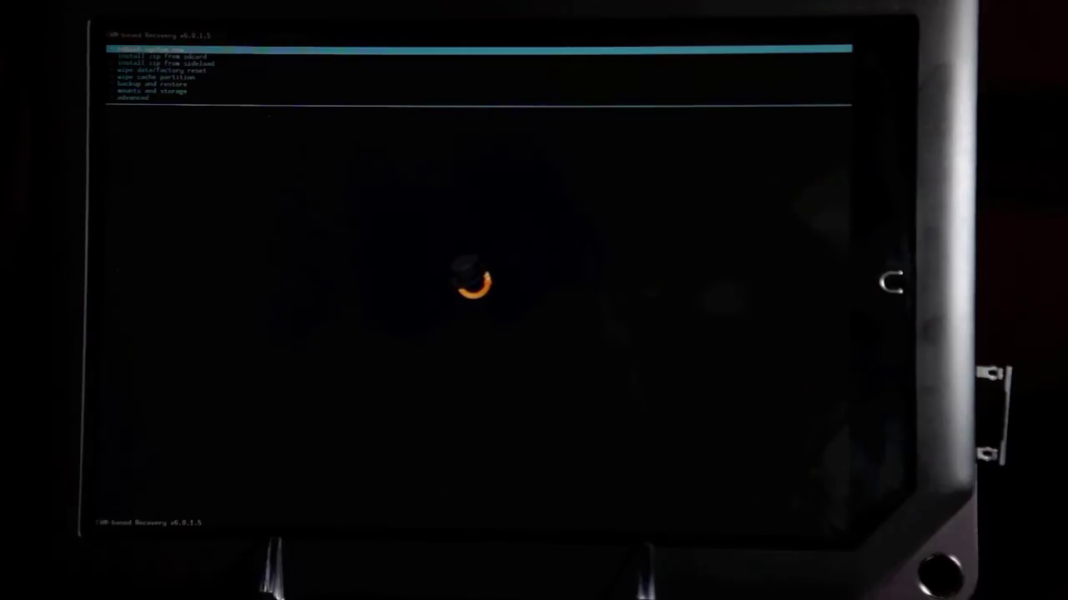